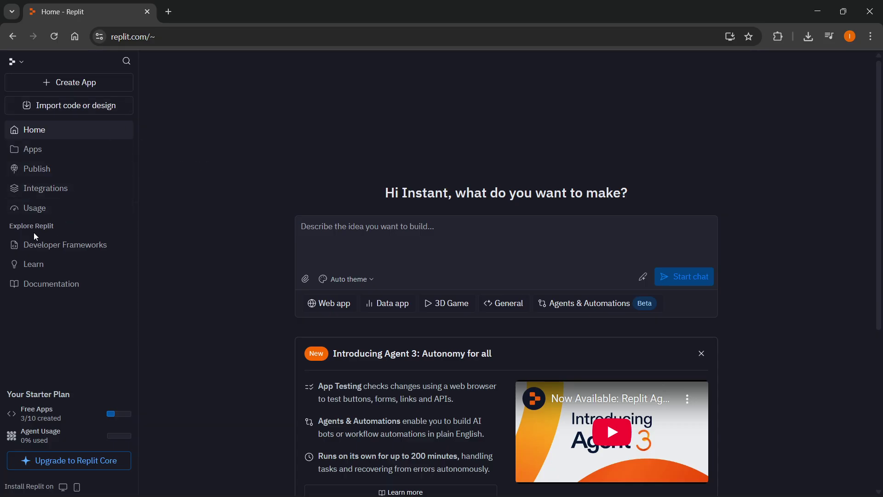
# Browse the developer frameworks catalogue and open the Python framework page.
pyautogui.click(53, 250)
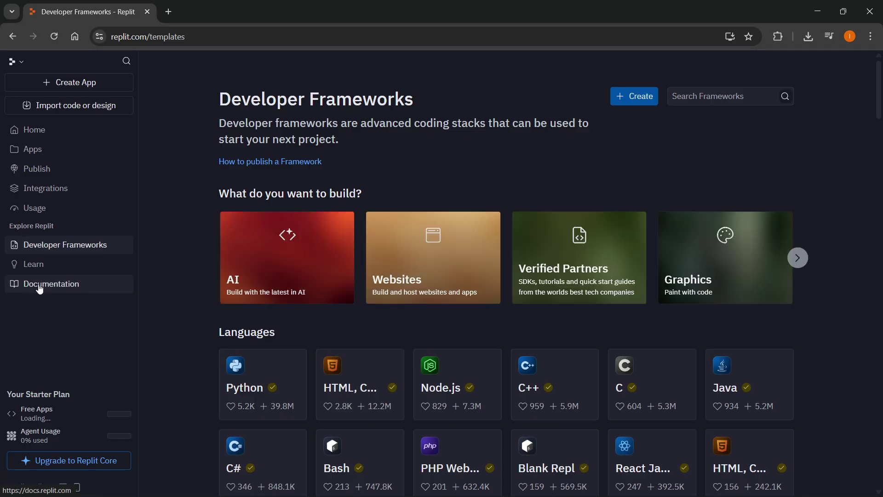
pyautogui.scroll(-2, 150, 236)
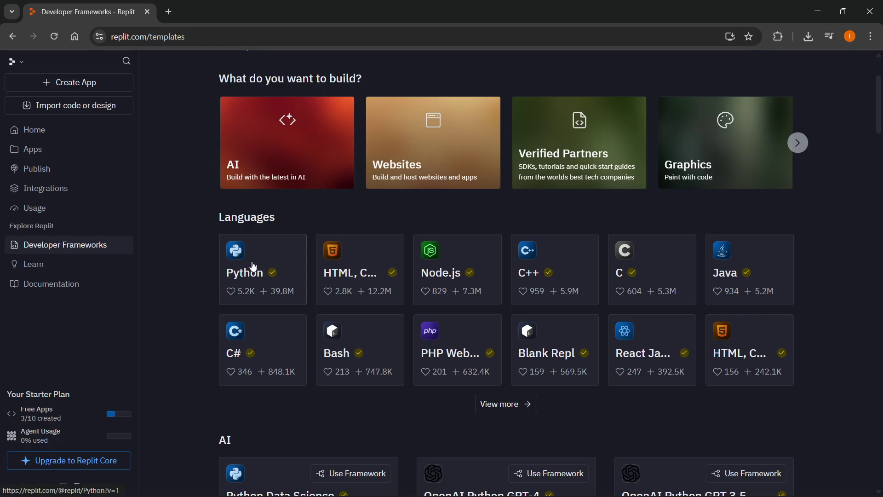
pyautogui.scroll(-1, 408, 229)
pyautogui.scroll(1, 413, 229)
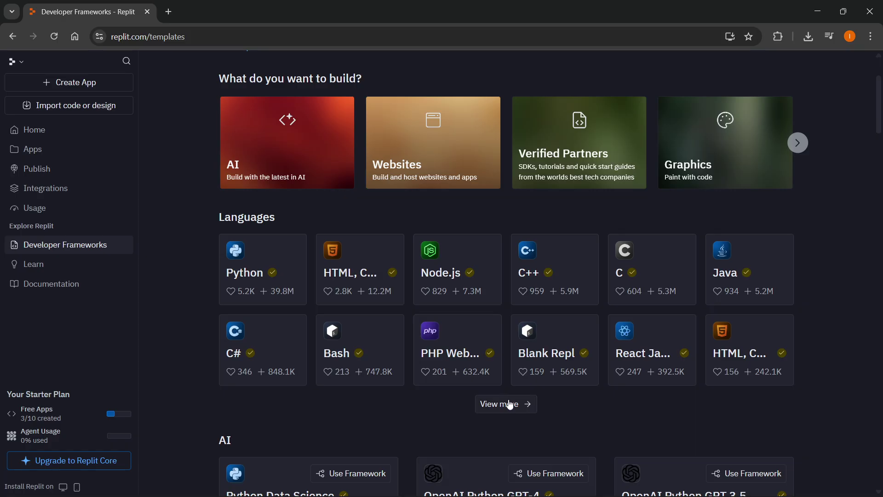
pyautogui.scroll(2, 262, 308)
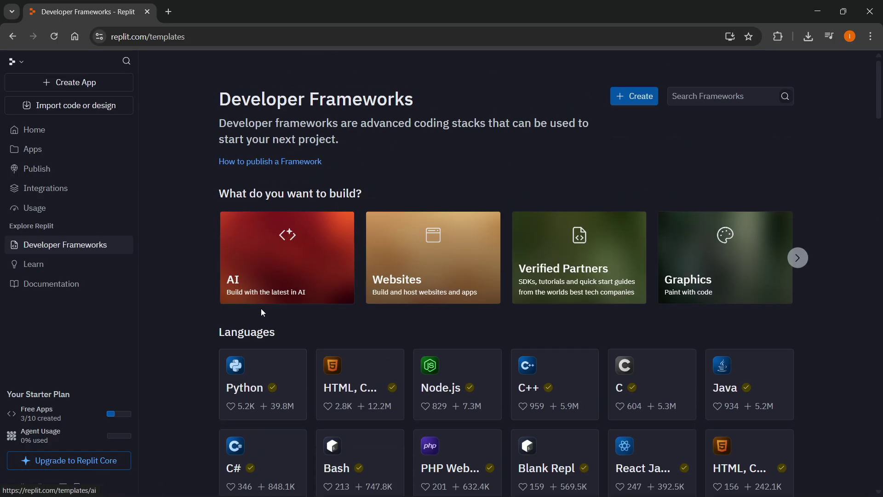
pyautogui.click(266, 385)
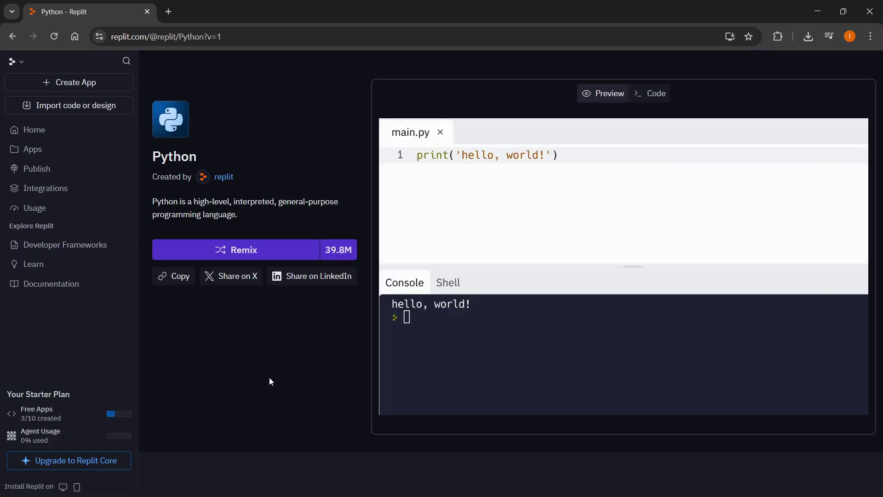
# Remix the Python framework into a new app named 'Python' with the default description.
pyautogui.click(250, 252)
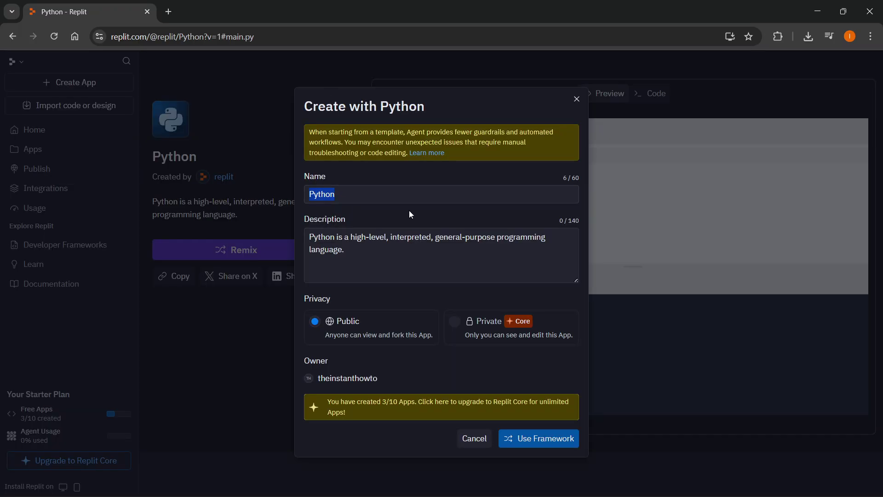
pyautogui.click(385, 187)
pyautogui.click(540, 445)
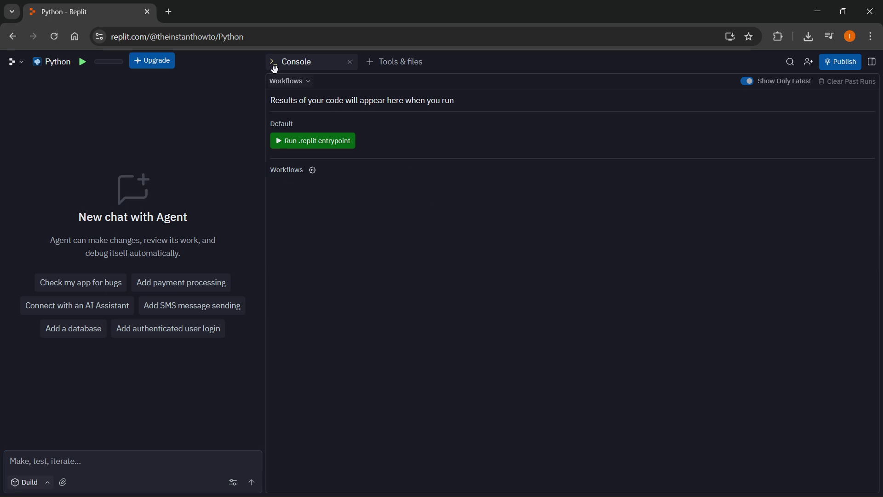
# Open a Tools & files tab listing Preview, Database, Secrets and Shell.
pyautogui.click(380, 68)
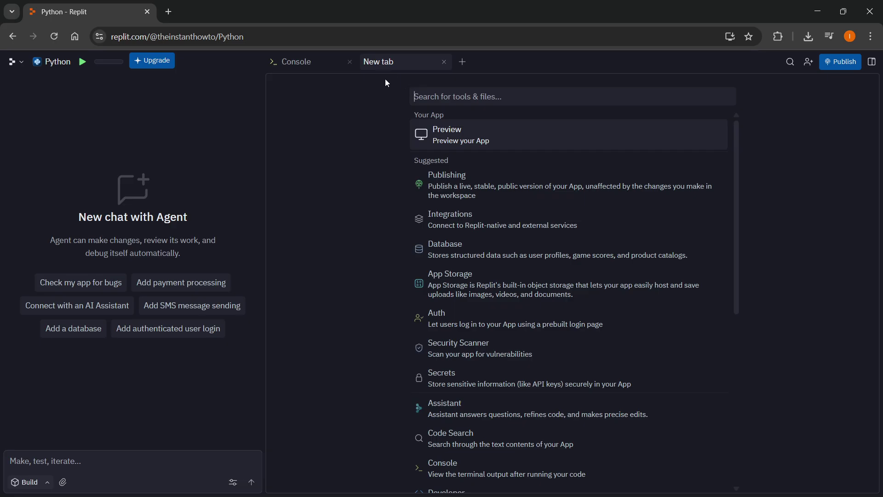
pyautogui.scroll(-5, 466, 231)
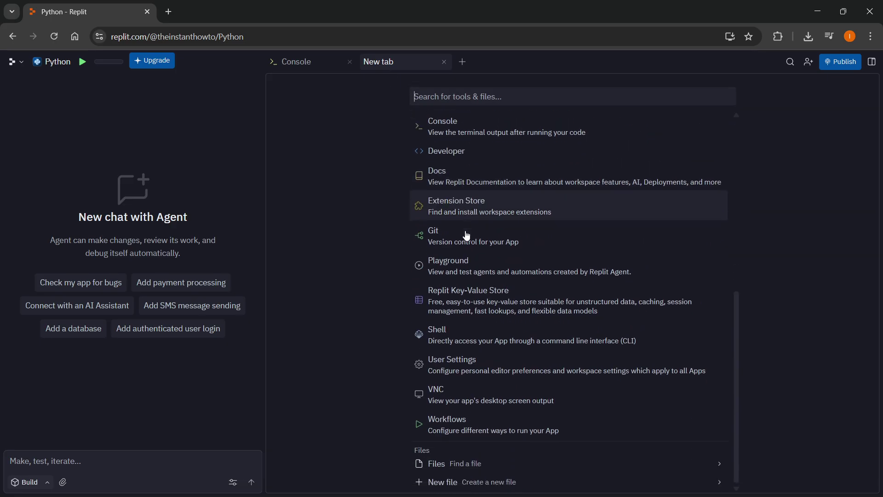
pyautogui.scroll(4, 467, 235)
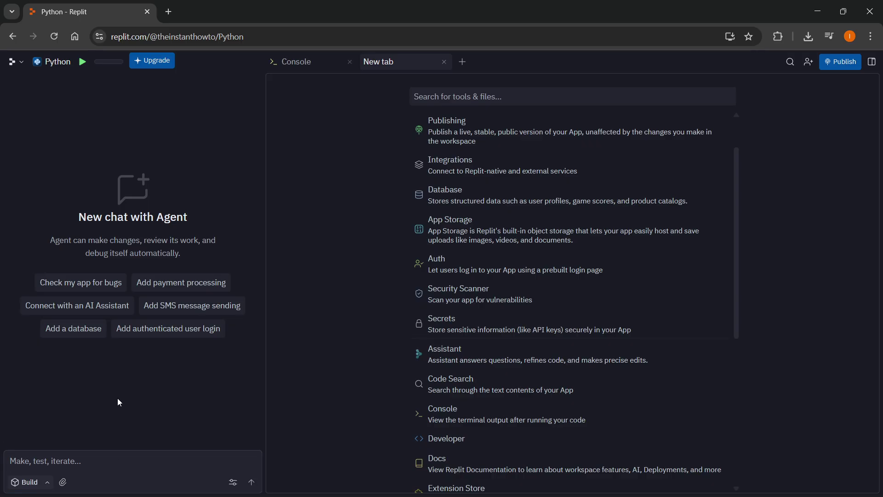
# Close the Tools & files tab, returning to the Console.
pyautogui.click(443, 61)
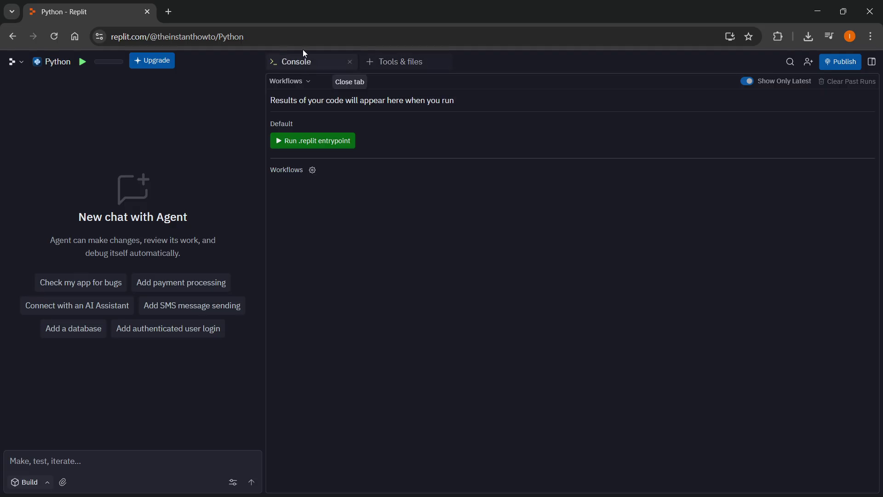